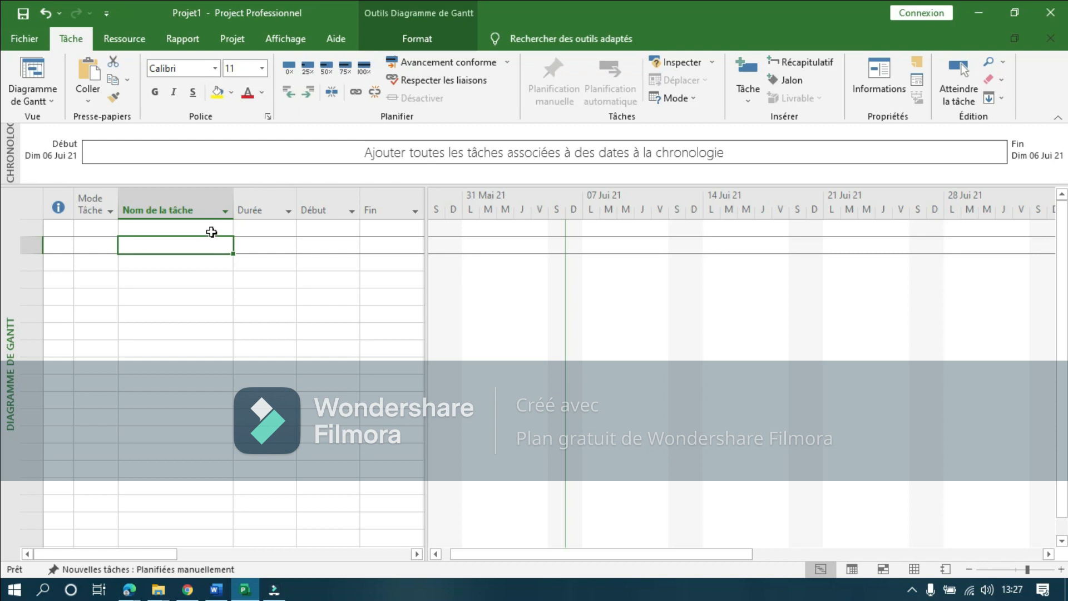
- Choose manual scheduling as the mode for new tasks
click(212, 231)
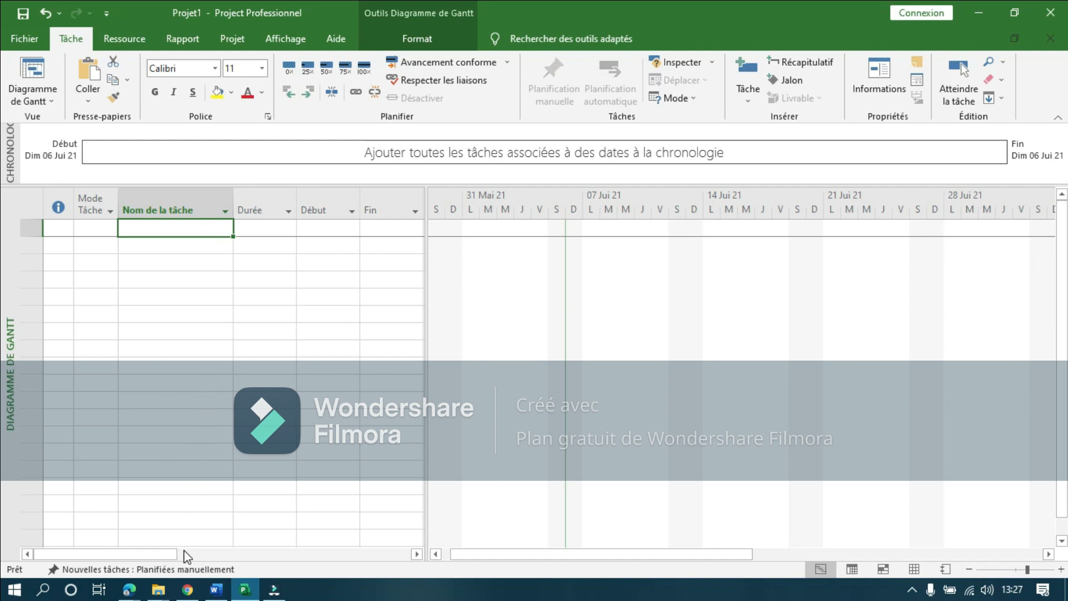
click(182, 568)
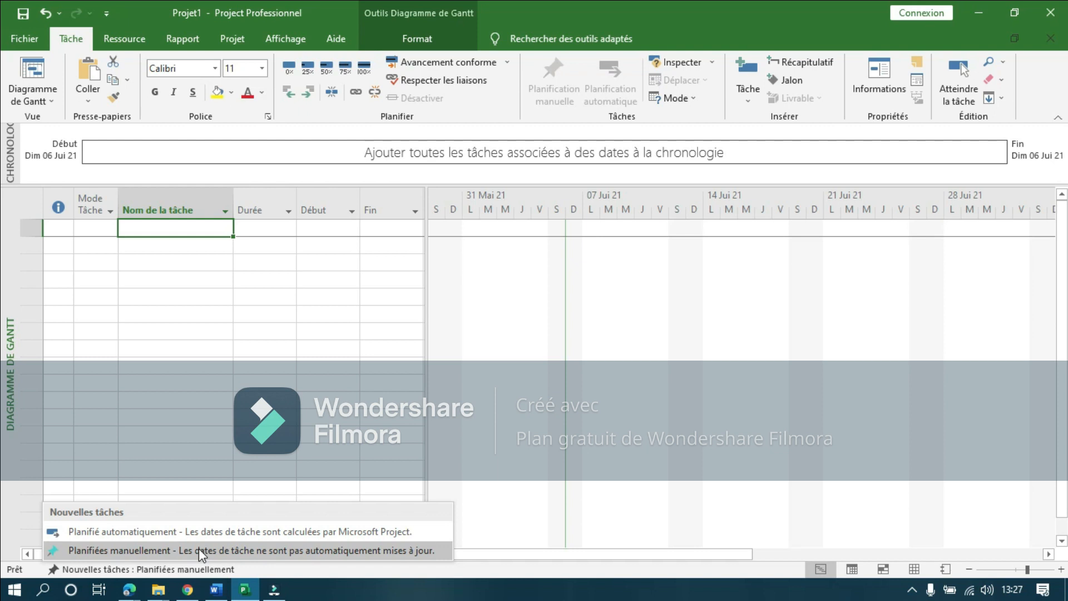
click(199, 548)
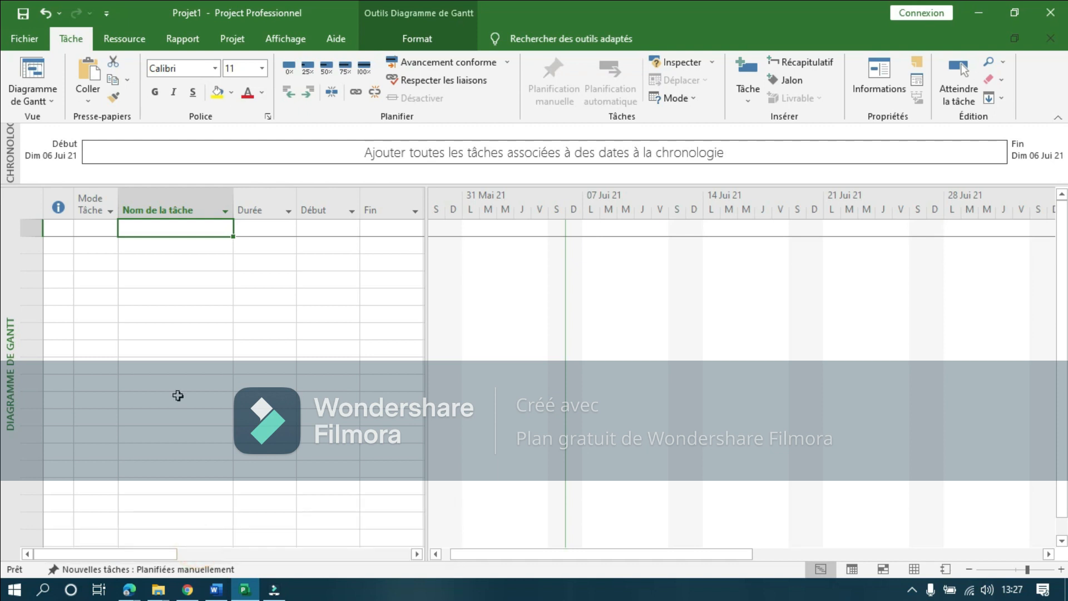
- Add task A in the first row with a duration of 2 days, starting Monday 7 June 2021
click(152, 231)
text(A)
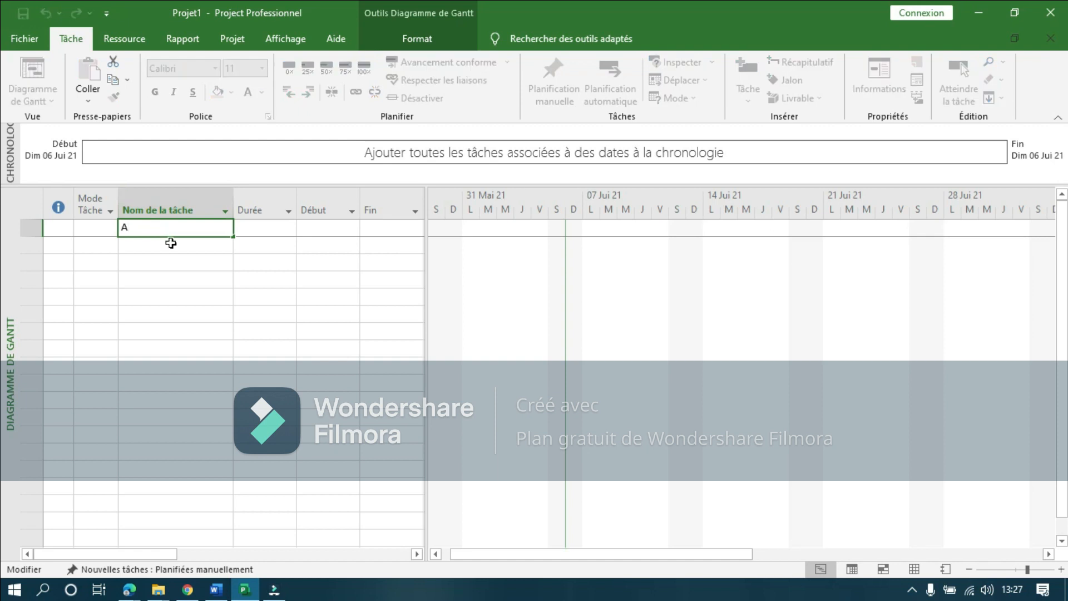
click(264, 231)
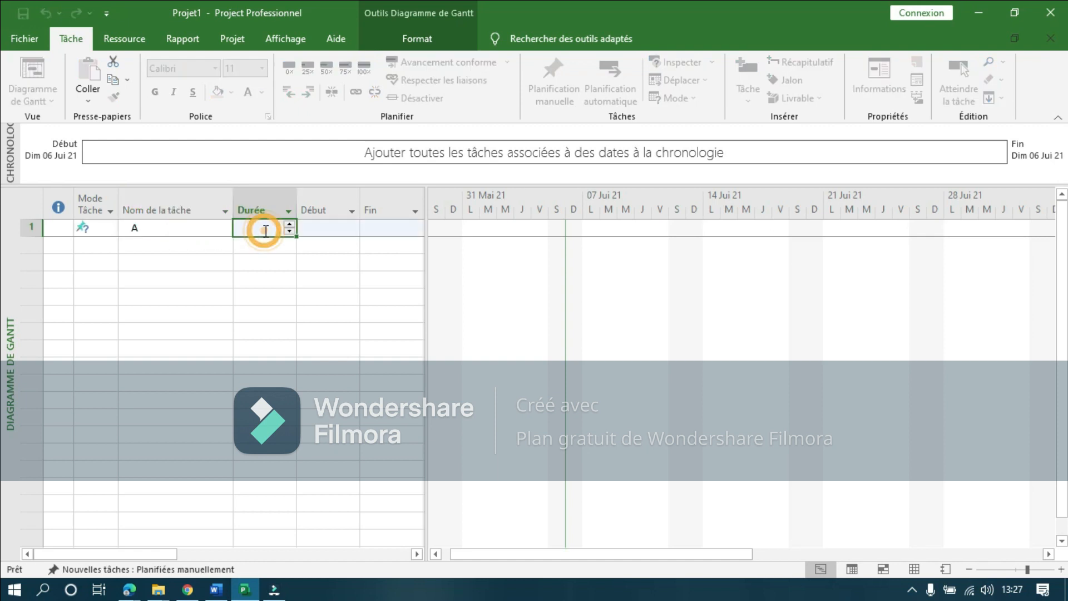
text(2)
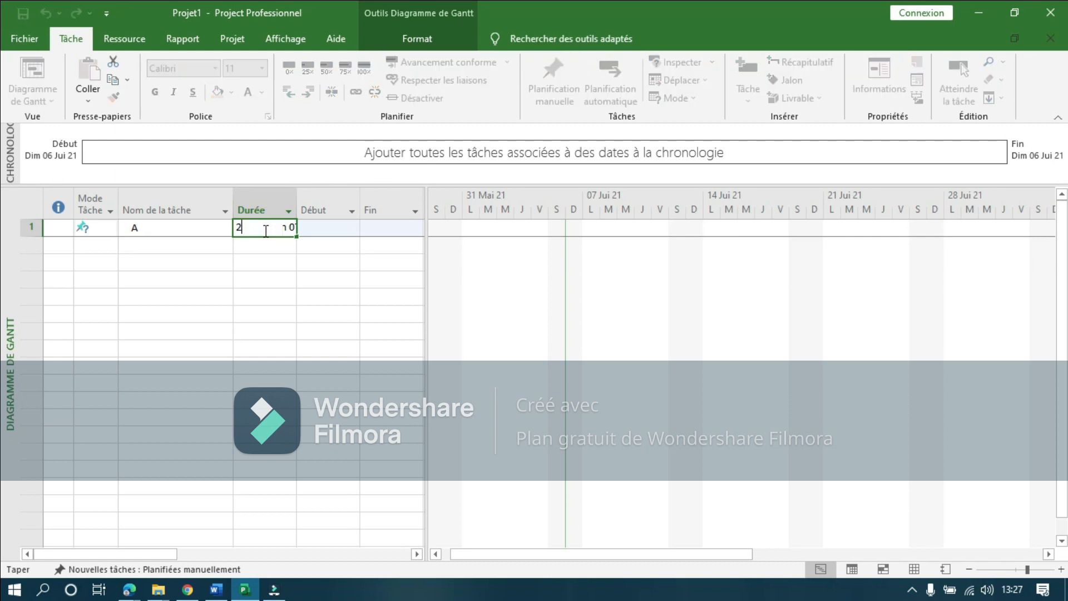
click(342, 229)
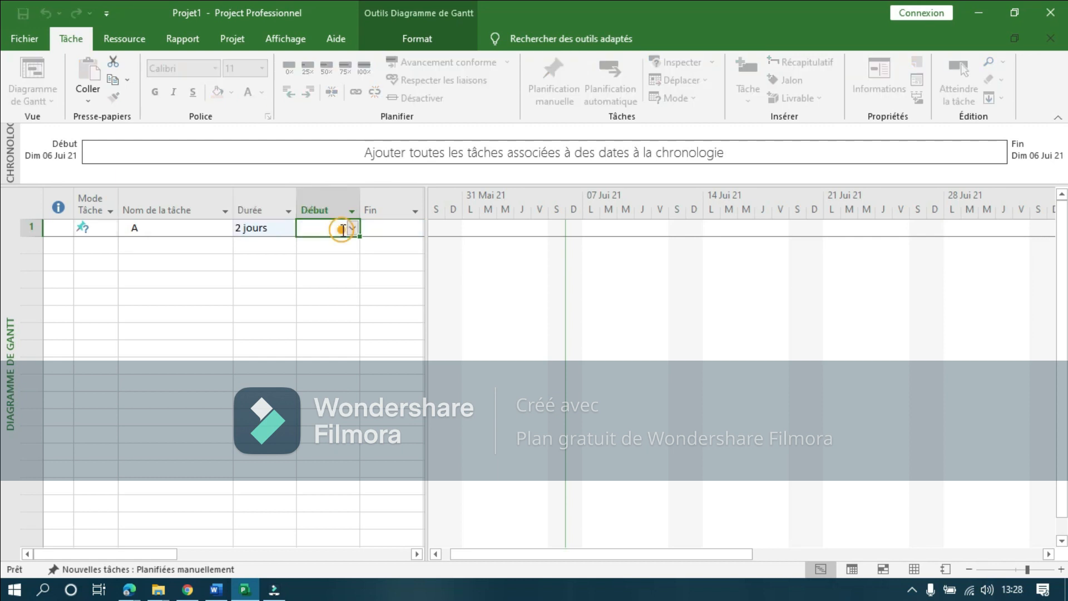
click(352, 229)
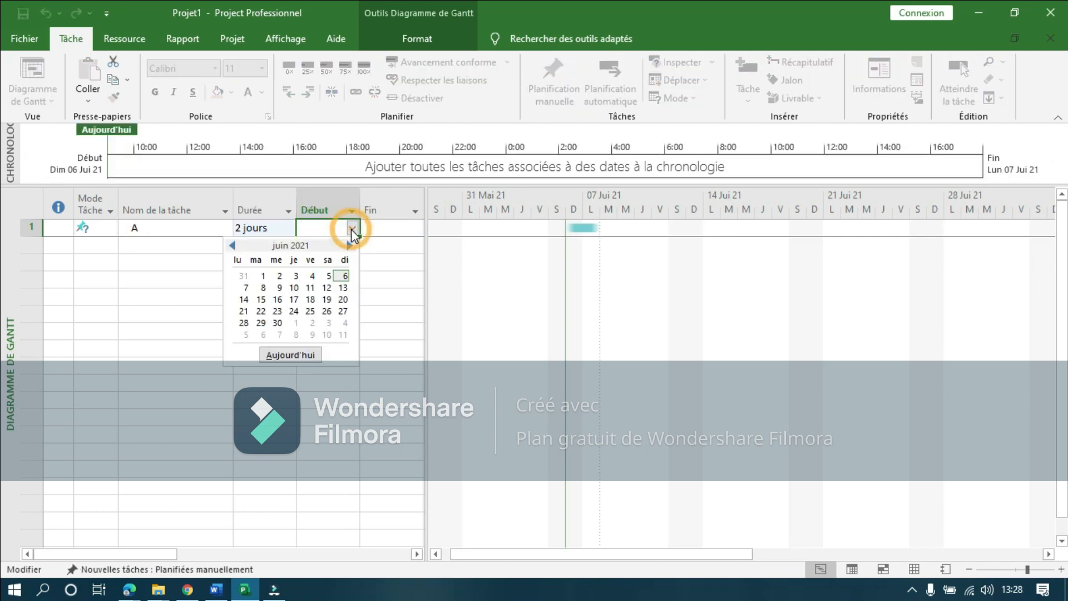
click(246, 288)
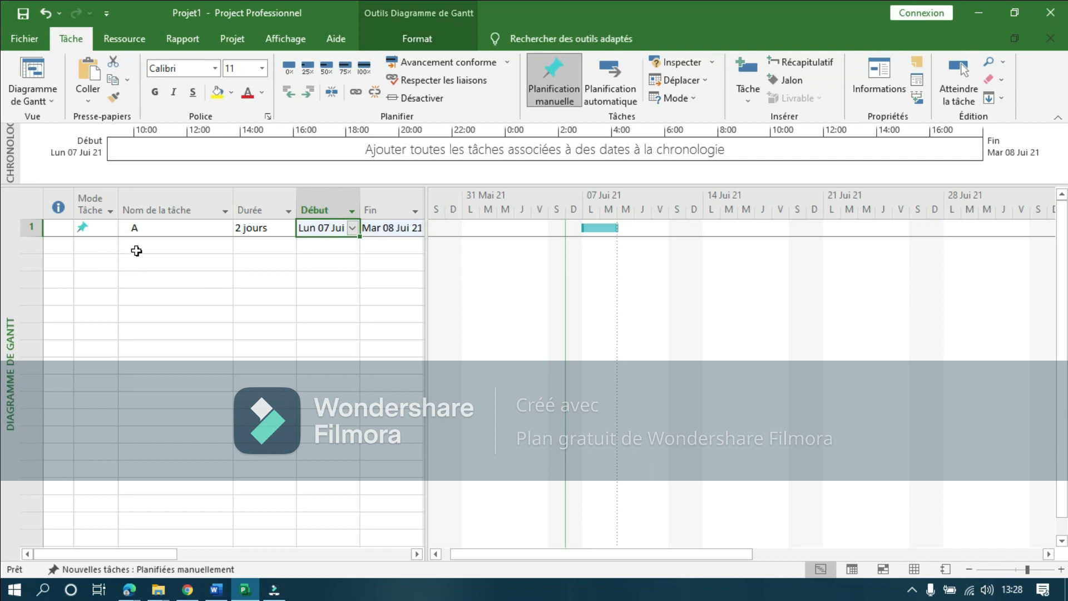
- Switch new tasks to automatic scheduling and add task B in the second row
click(187, 569)
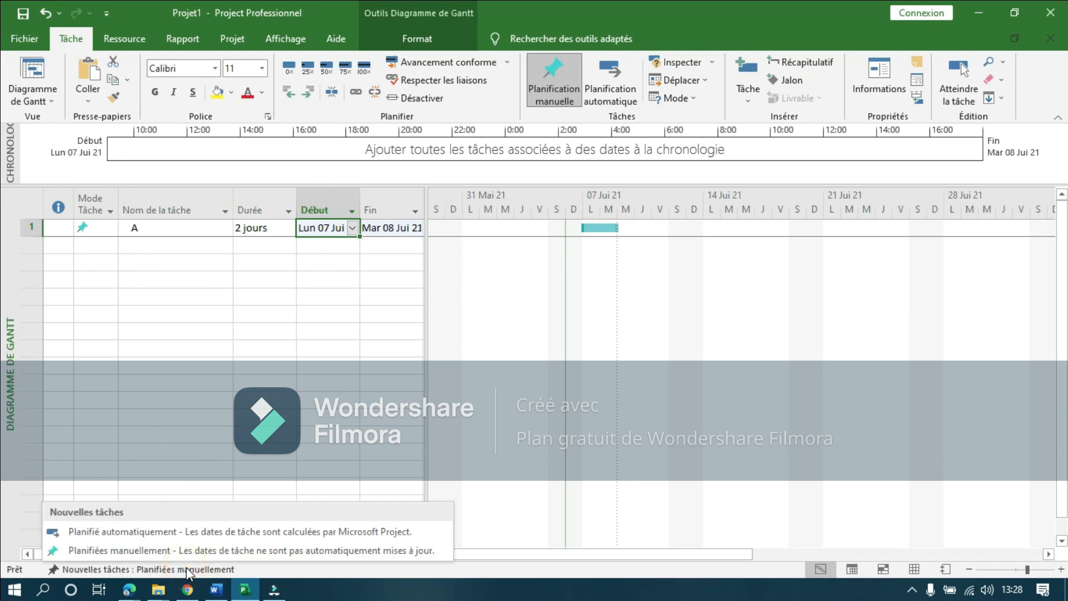
click(201, 534)
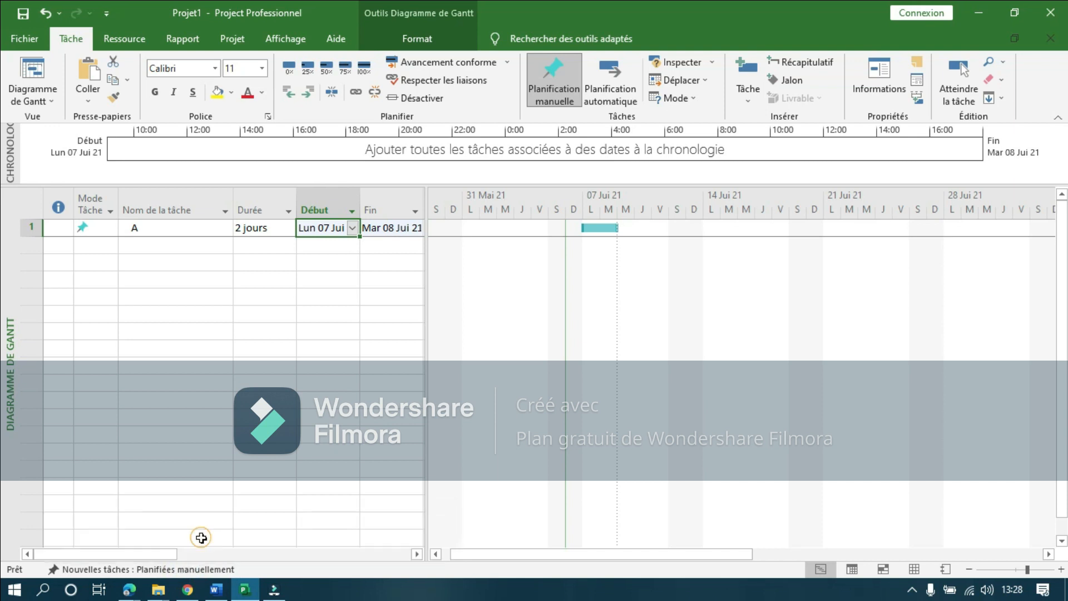
click(138, 245)
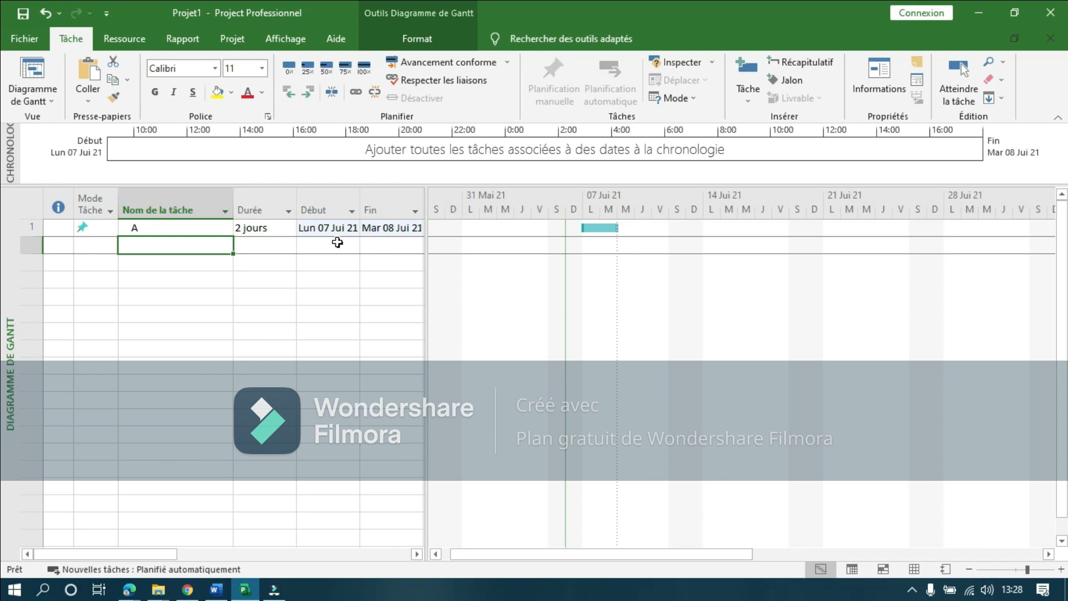
text(B)
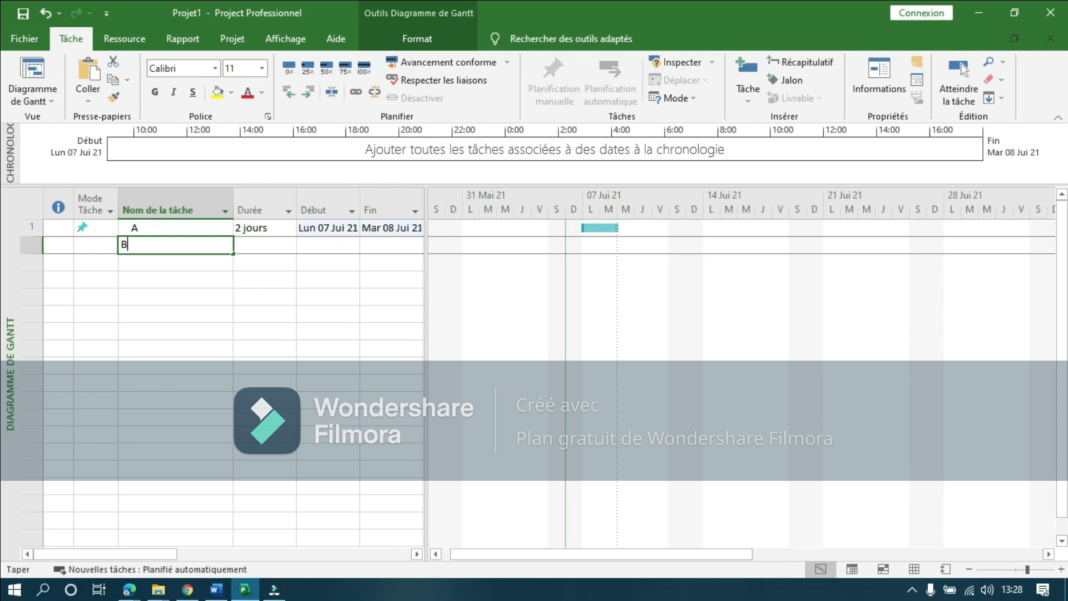
click(315, 315)
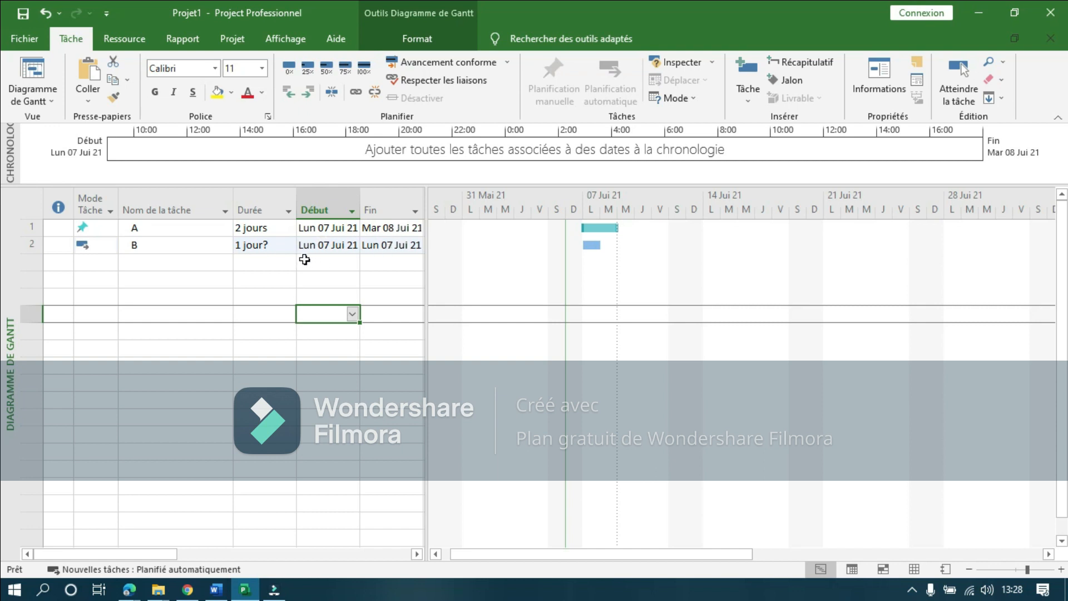
- Set the duration of task B to 5 days
click(282, 246)
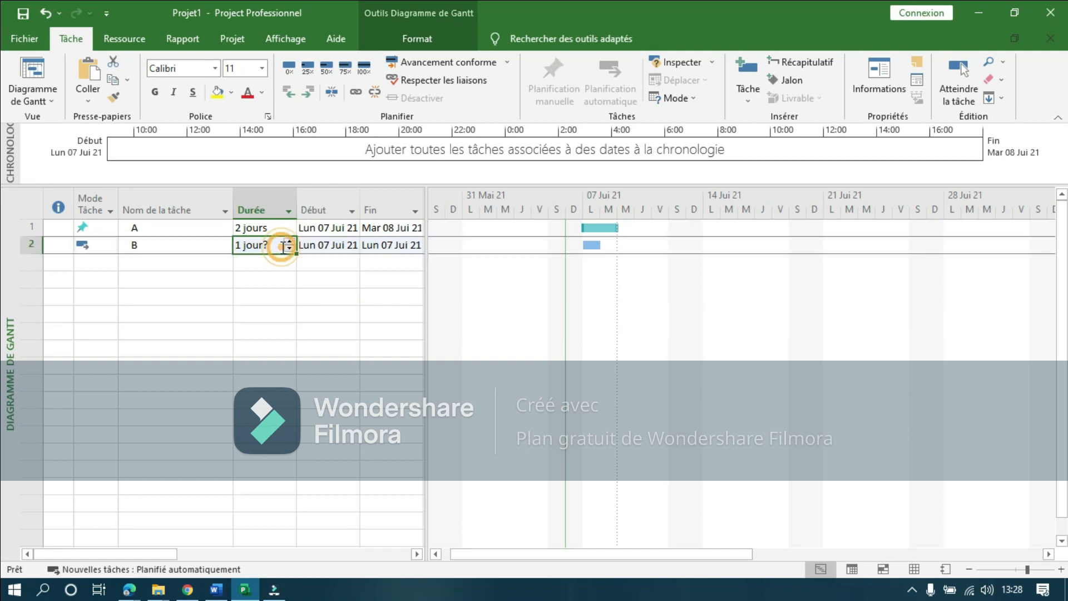
click(291, 241)
click(291, 240)
click(291, 240)
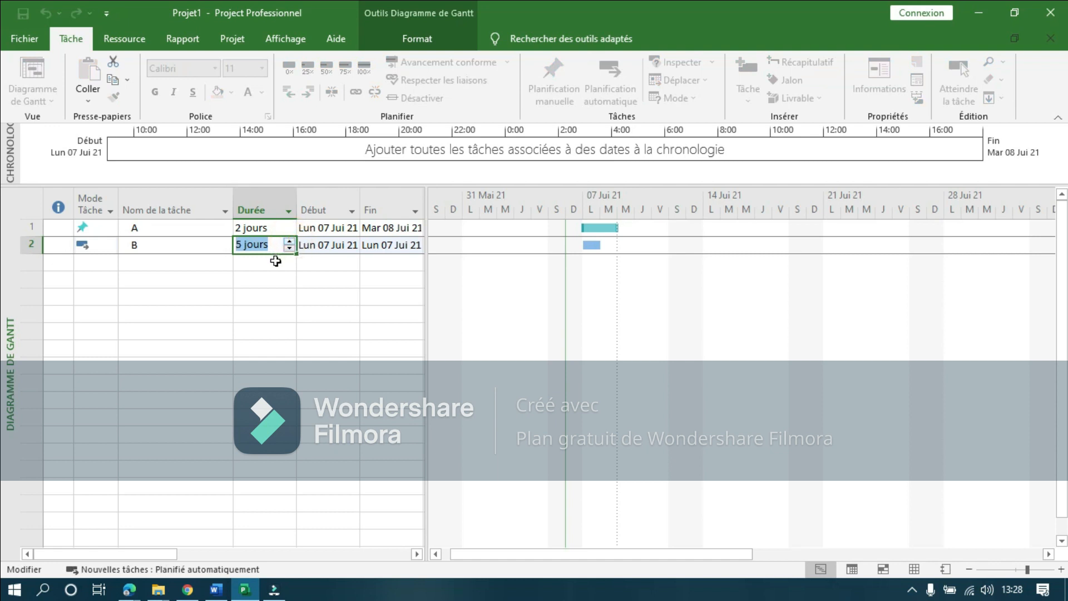
click(277, 261)
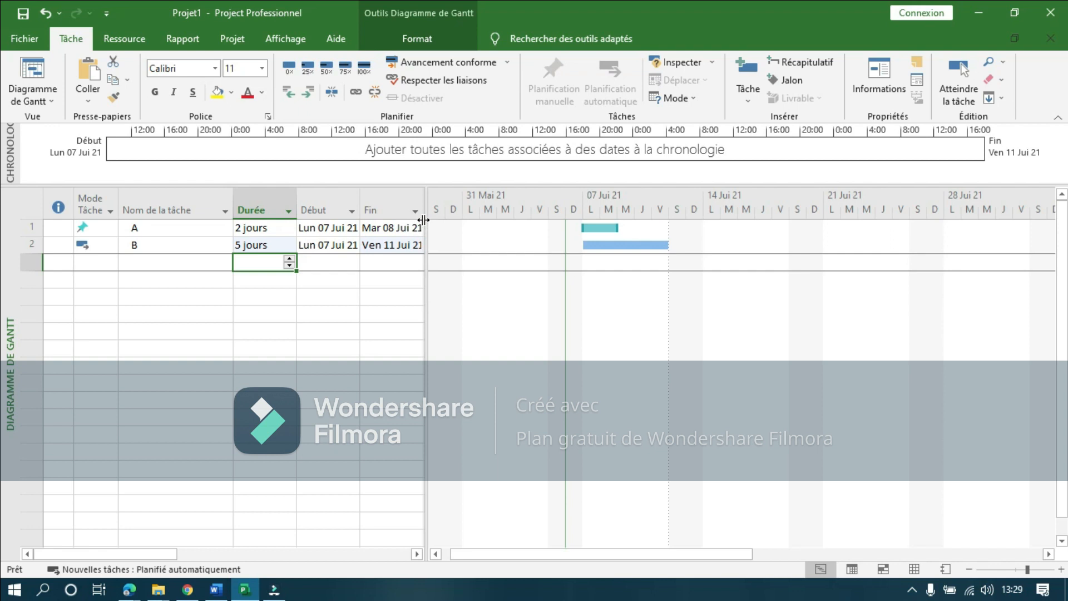
- Widen the task table to show the predecessors column and enter task 1 as the predecessor of task B
drag(426, 208, 478, 210)
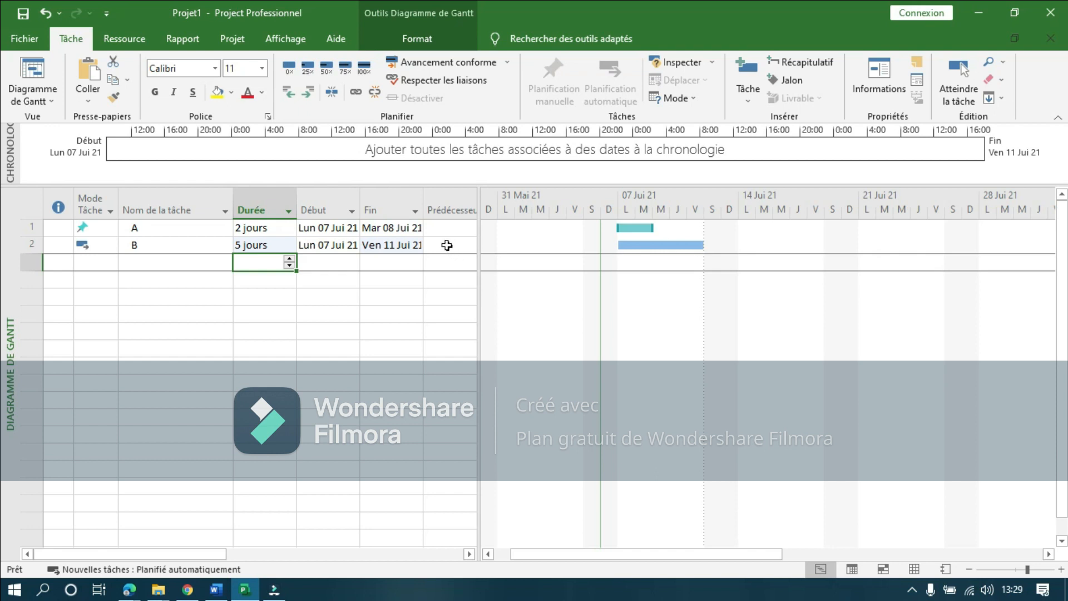
click(284, 246)
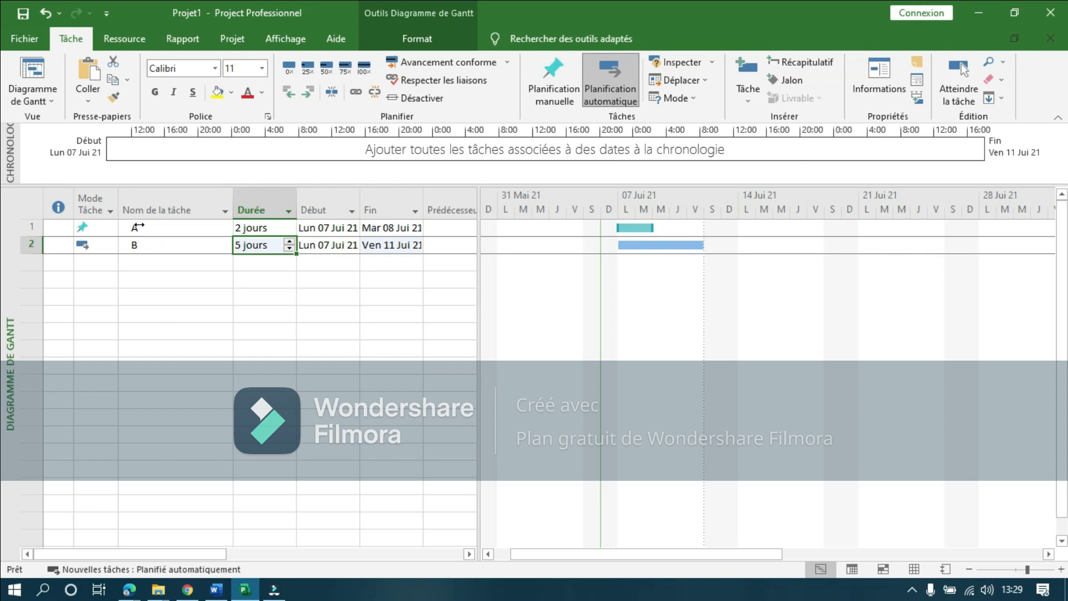
click(438, 246)
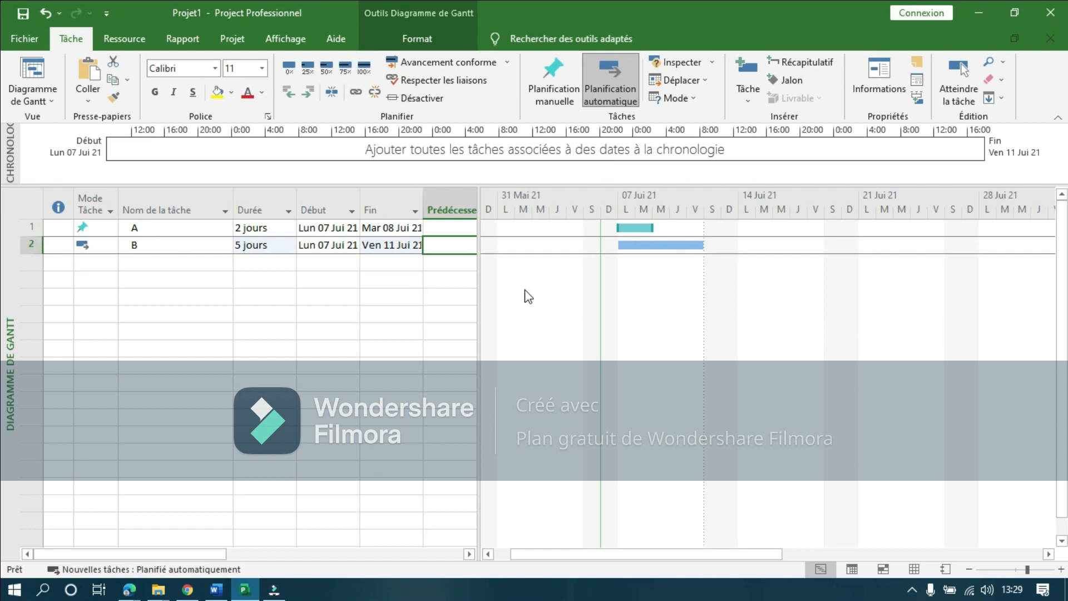
text(1)
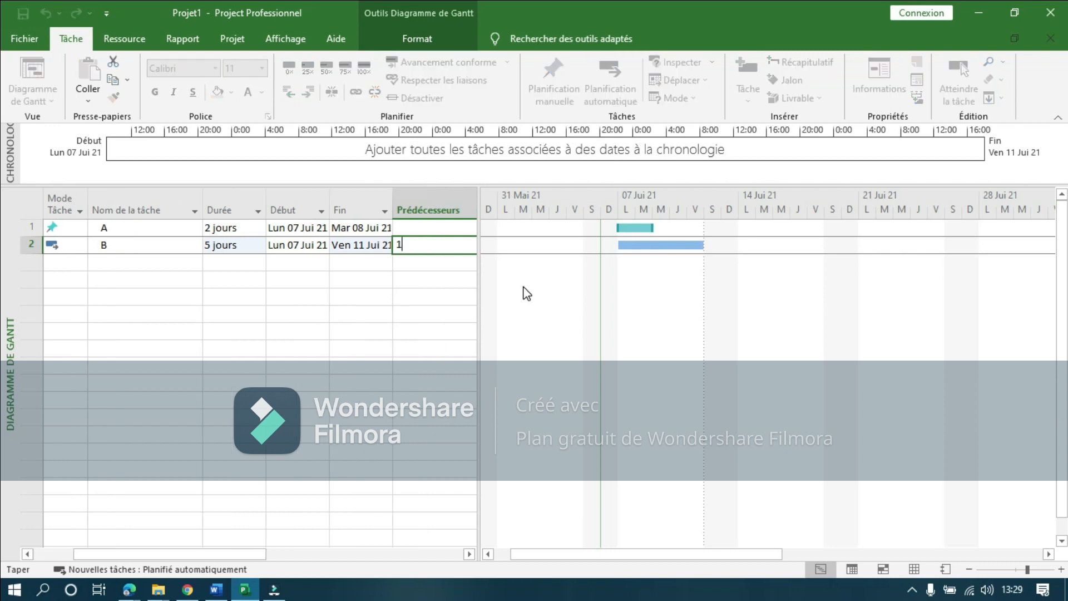
click(446, 269)
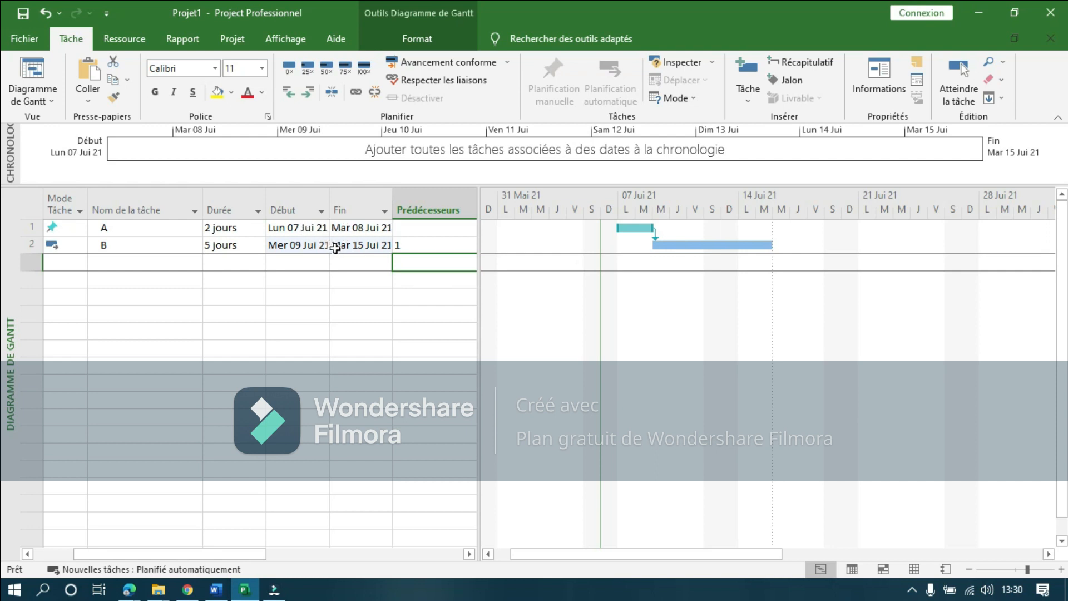
- From the working time options, choose the date format Mer 28 Jan 09 in the general settings and confirm
click(234, 39)
click(476, 95)
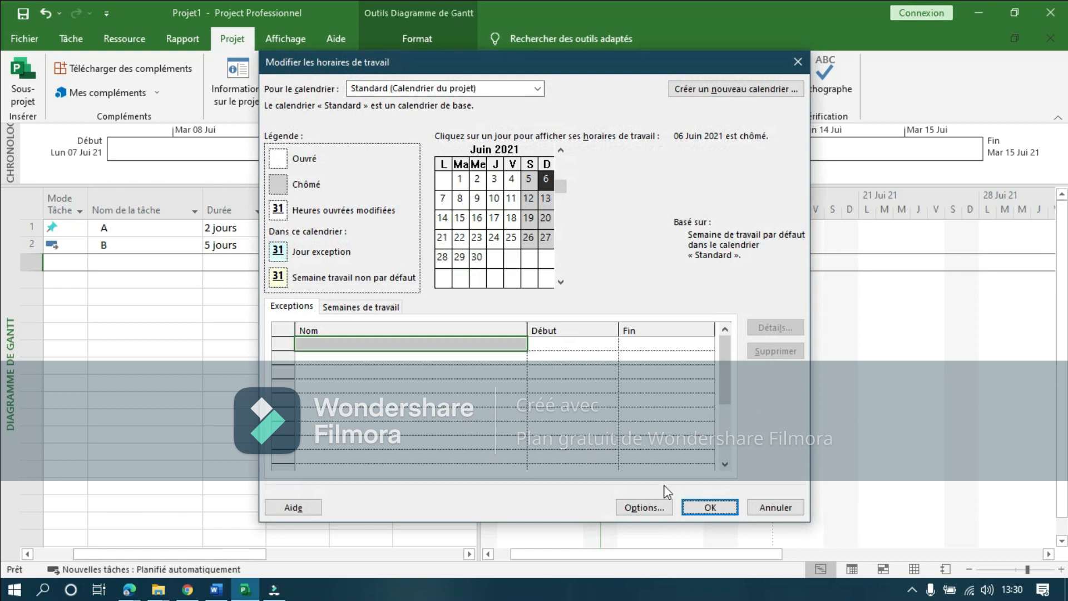
click(645, 508)
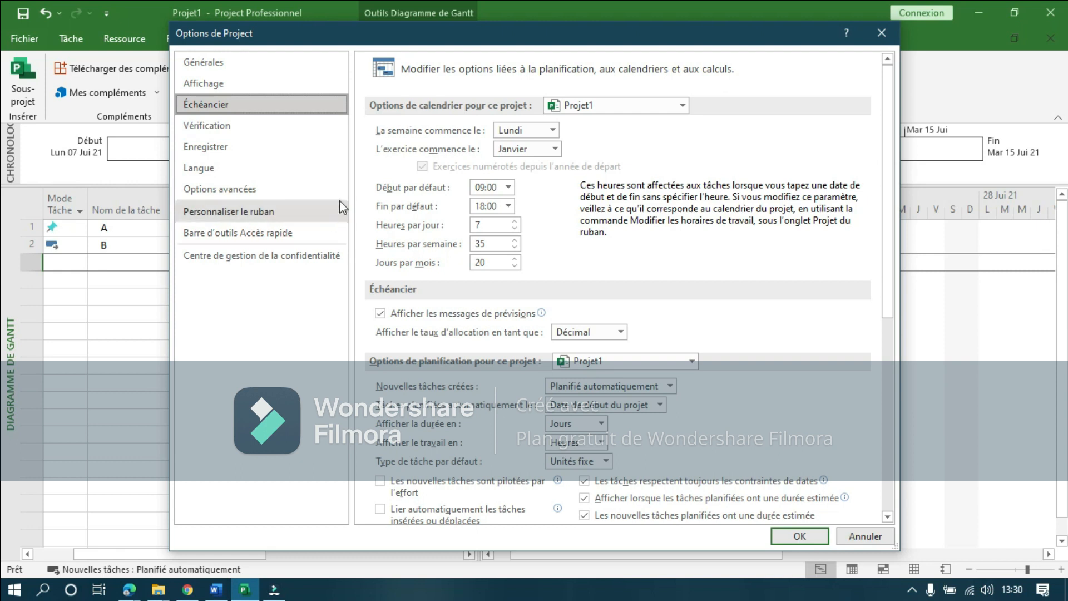
click(270, 67)
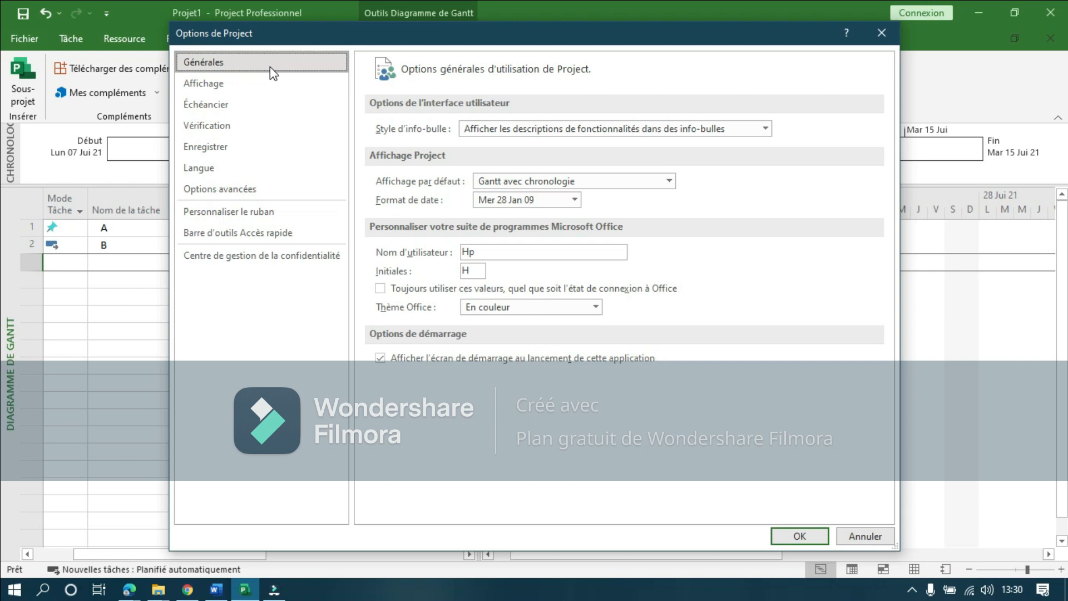
click(575, 200)
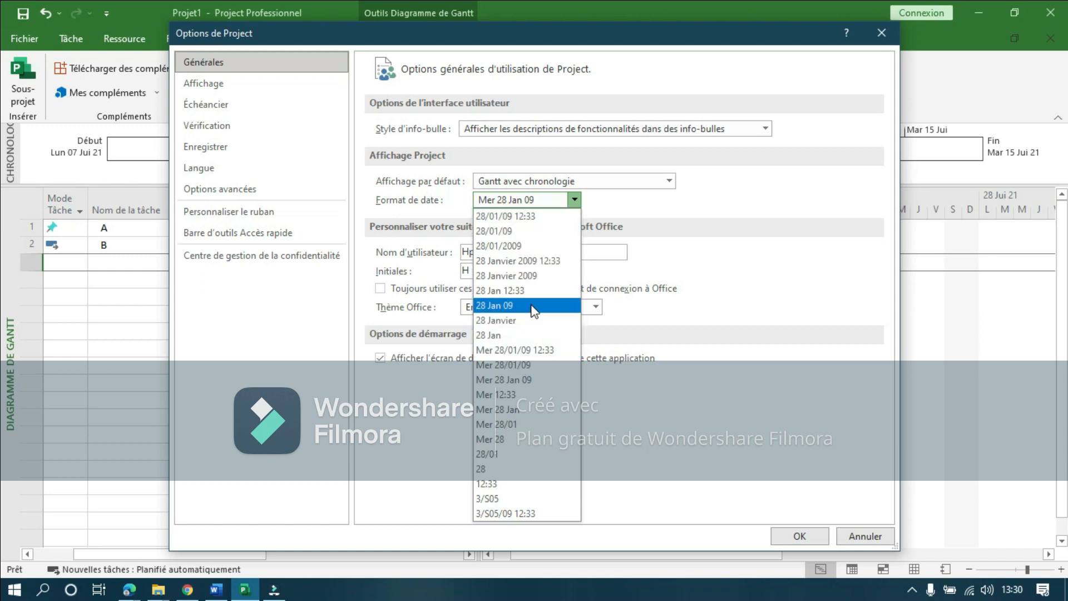
click(539, 383)
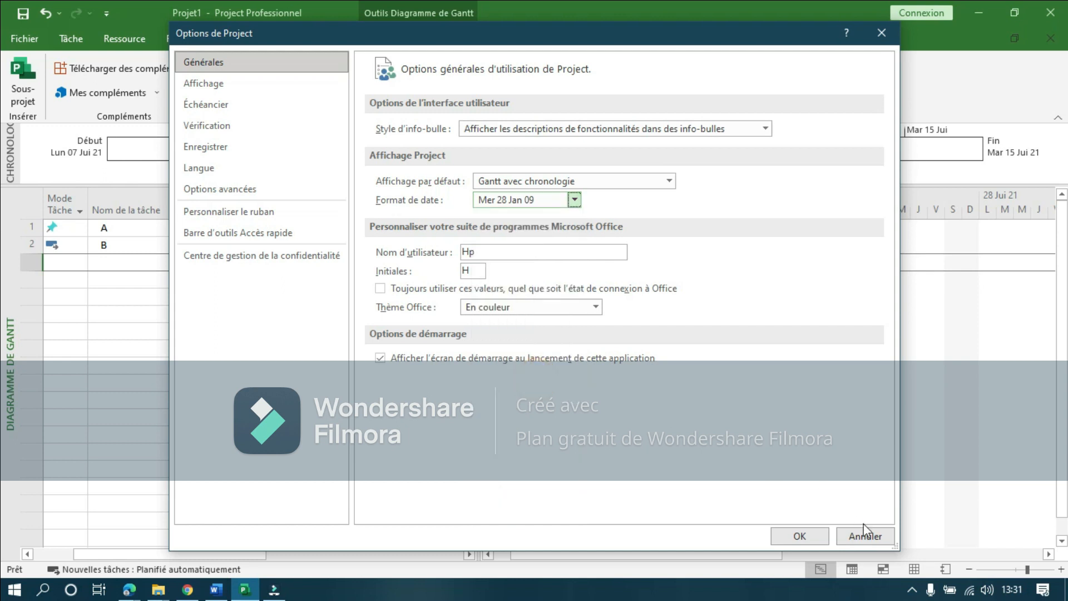
click(806, 538)
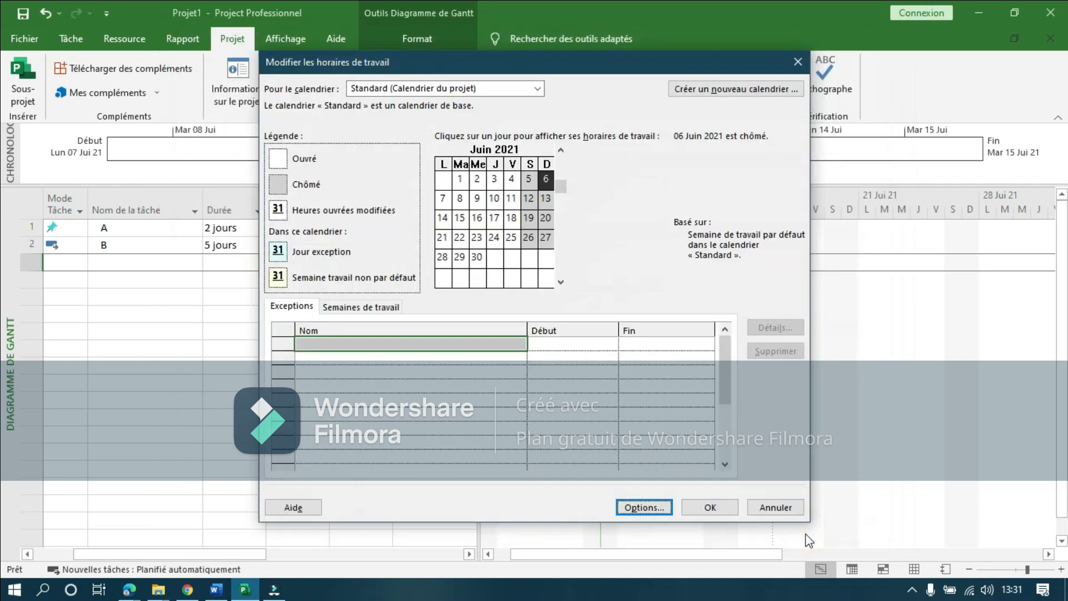
click(708, 506)
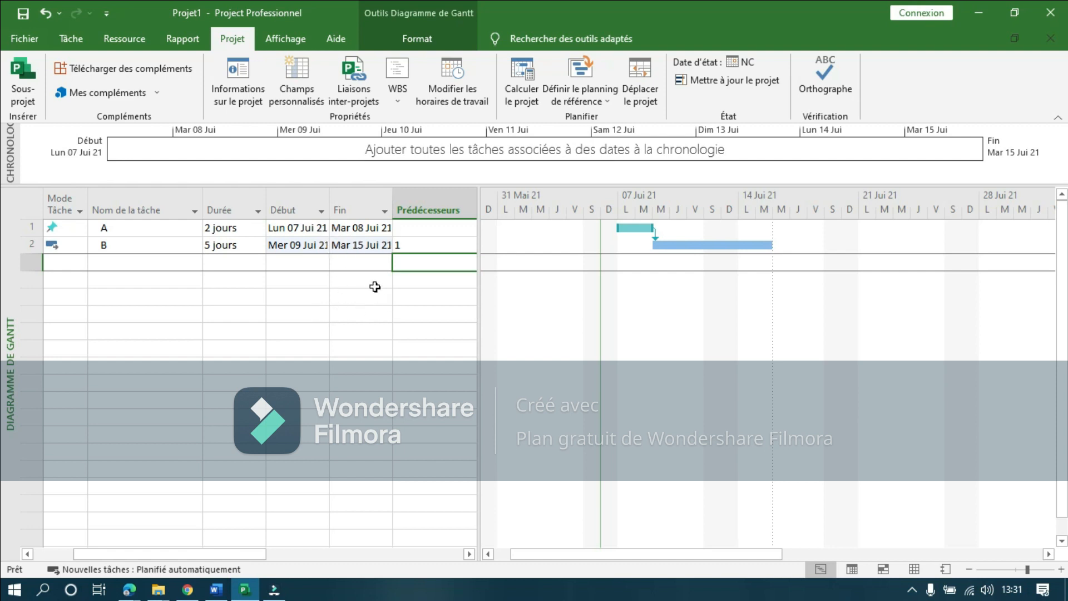
key(alt)
mouse_move(278, 591)
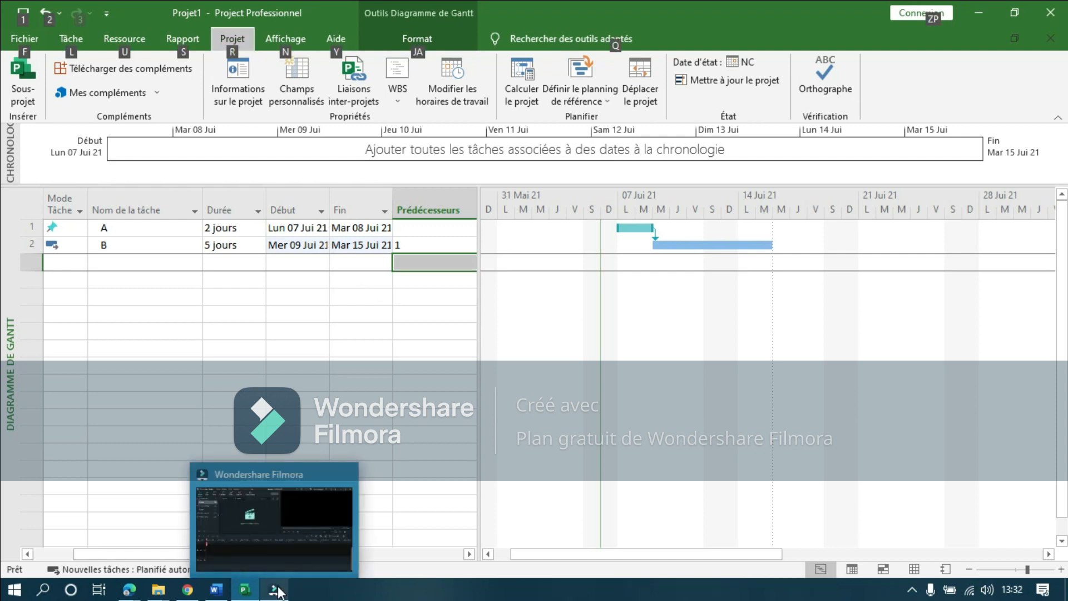
click(131, 268)
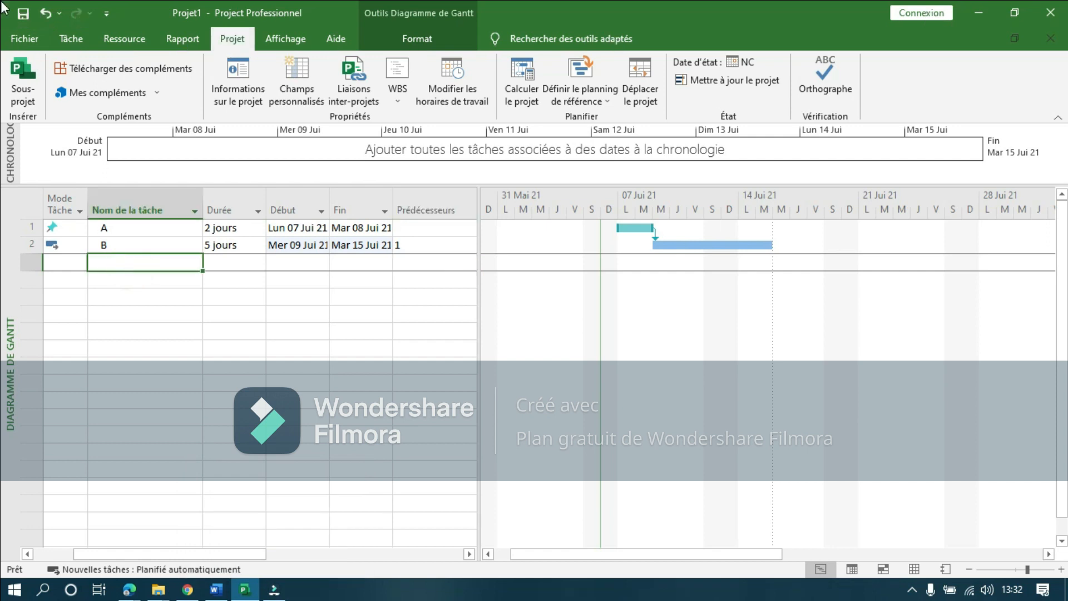
- Open the project options from the working time settings and examine the default start time choices in the schedule settings
click(471, 79)
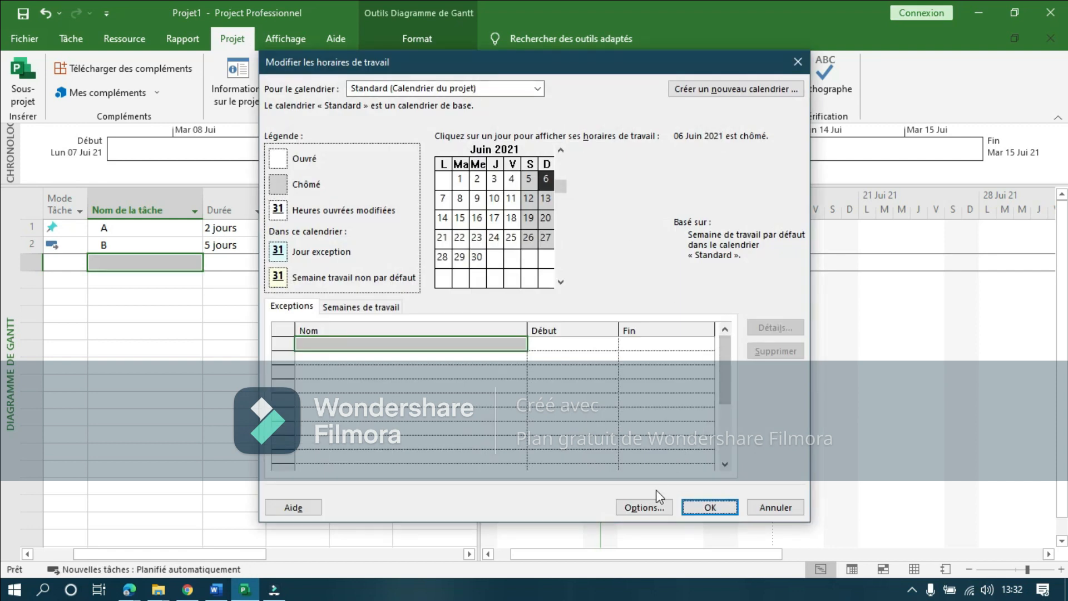
click(646, 508)
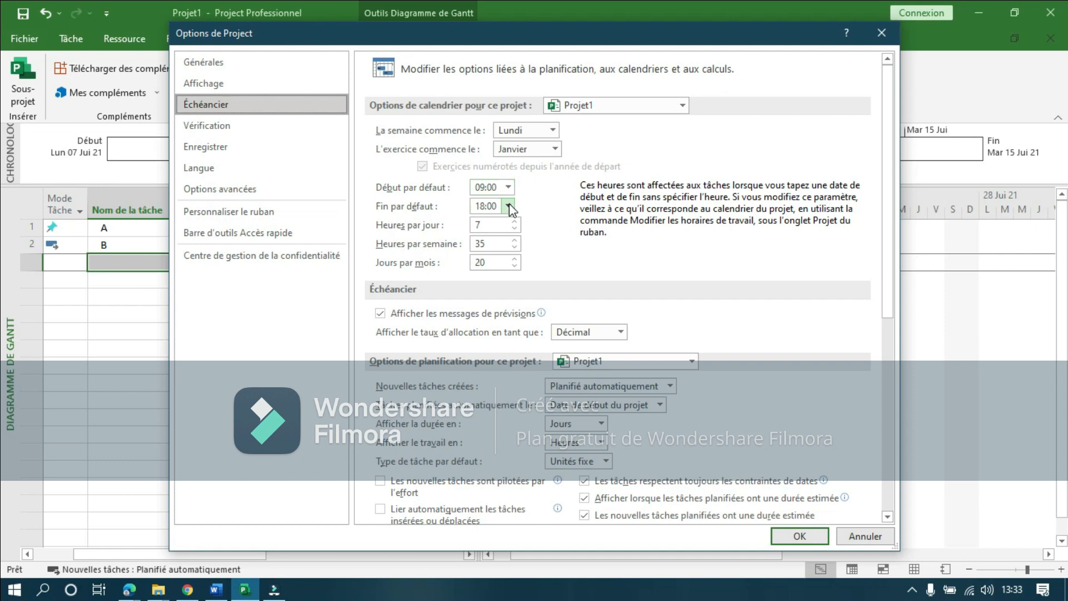
click(508, 187)
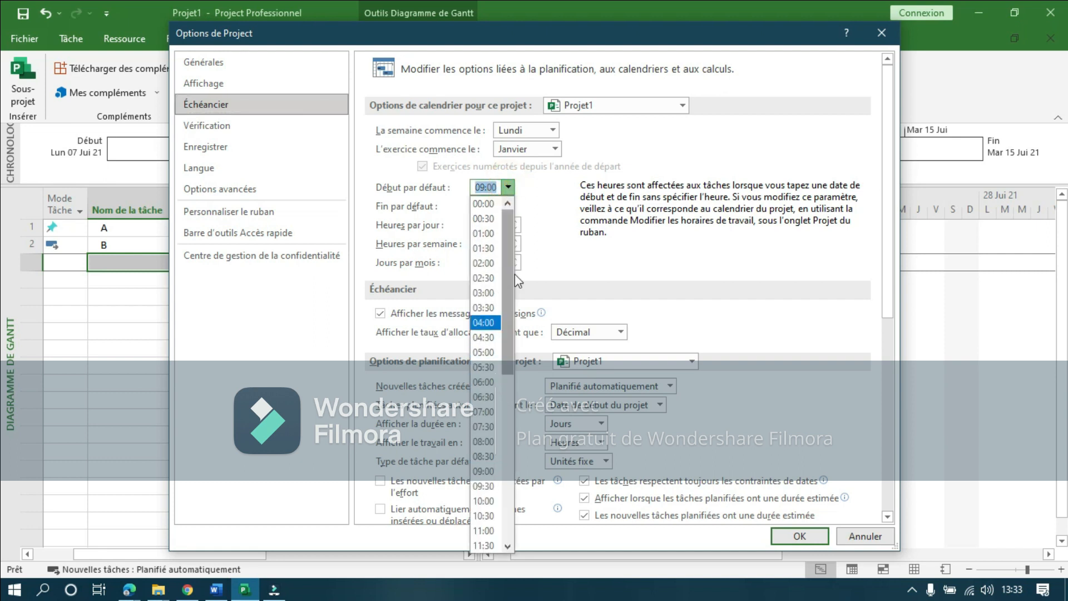
click(537, 215)
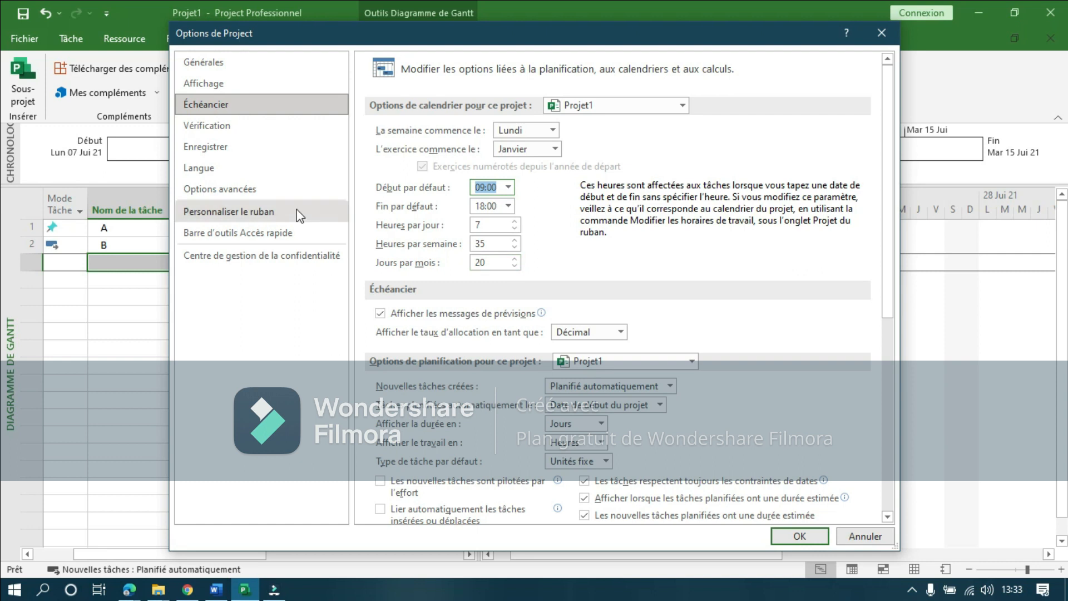
- Set the project currency to XAF in the display options and confirm
click(225, 124)
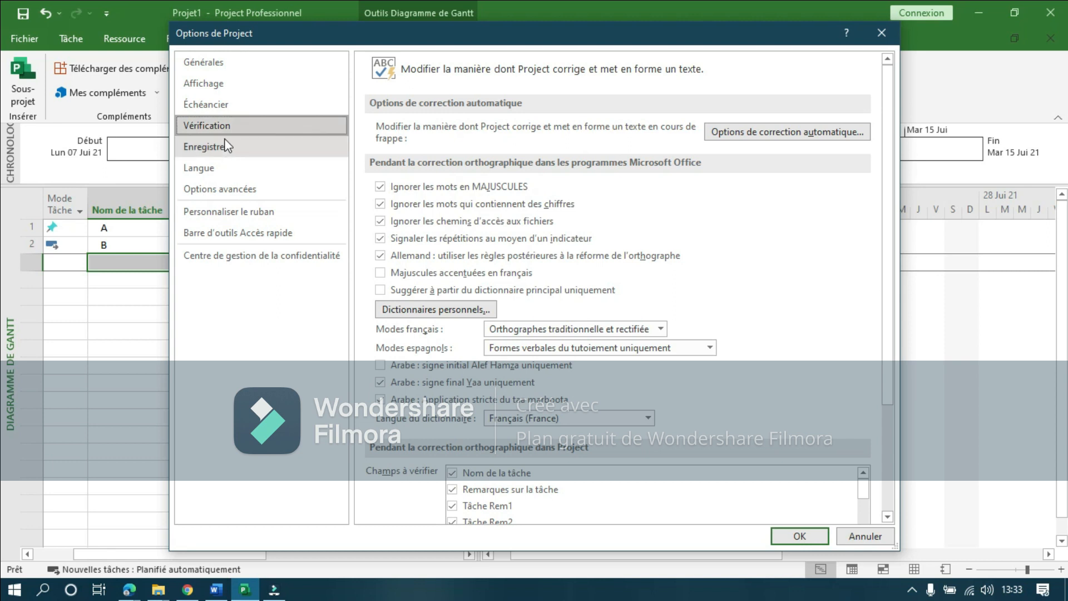
click(227, 85)
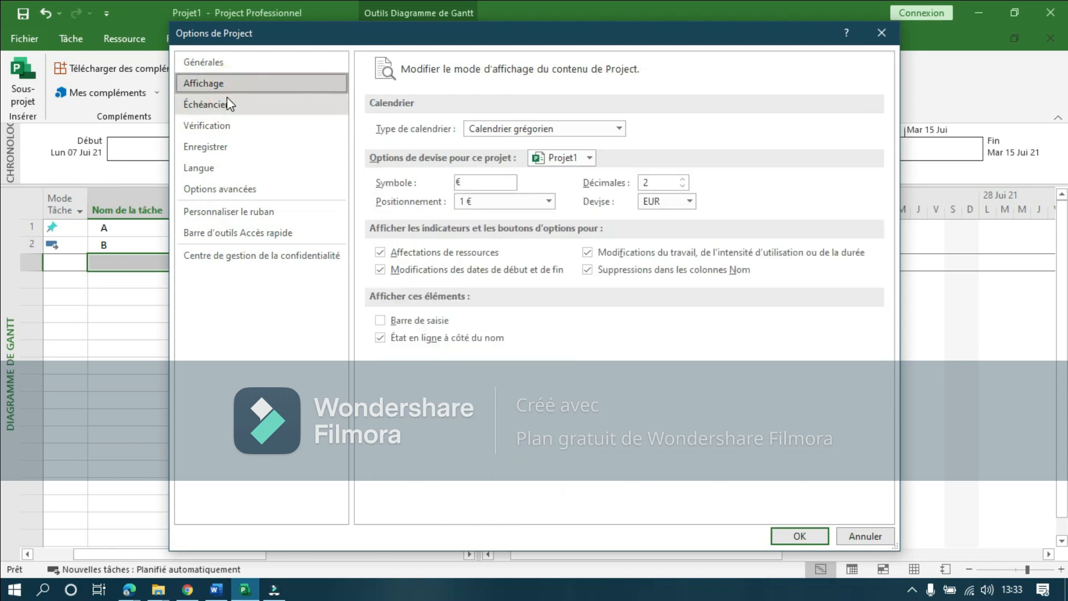
click(690, 202)
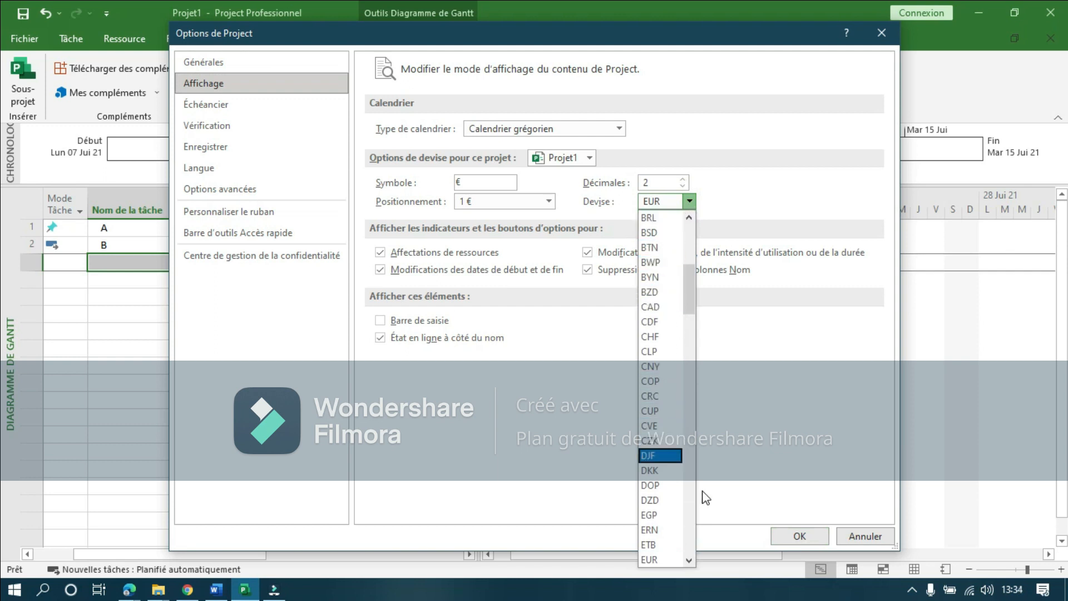
drag(693, 283, 716, 519)
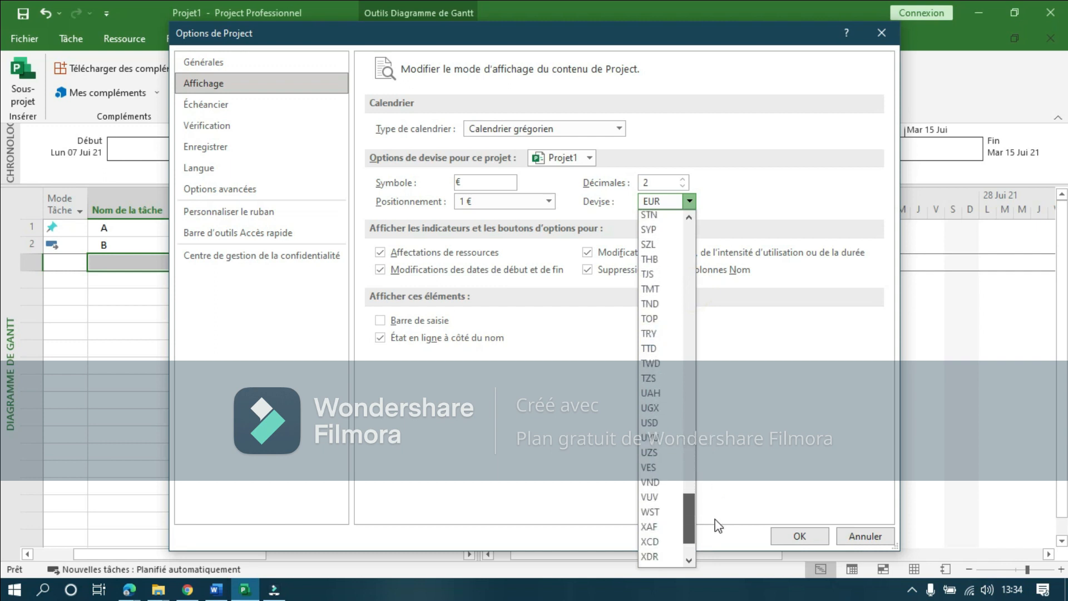
click(661, 527)
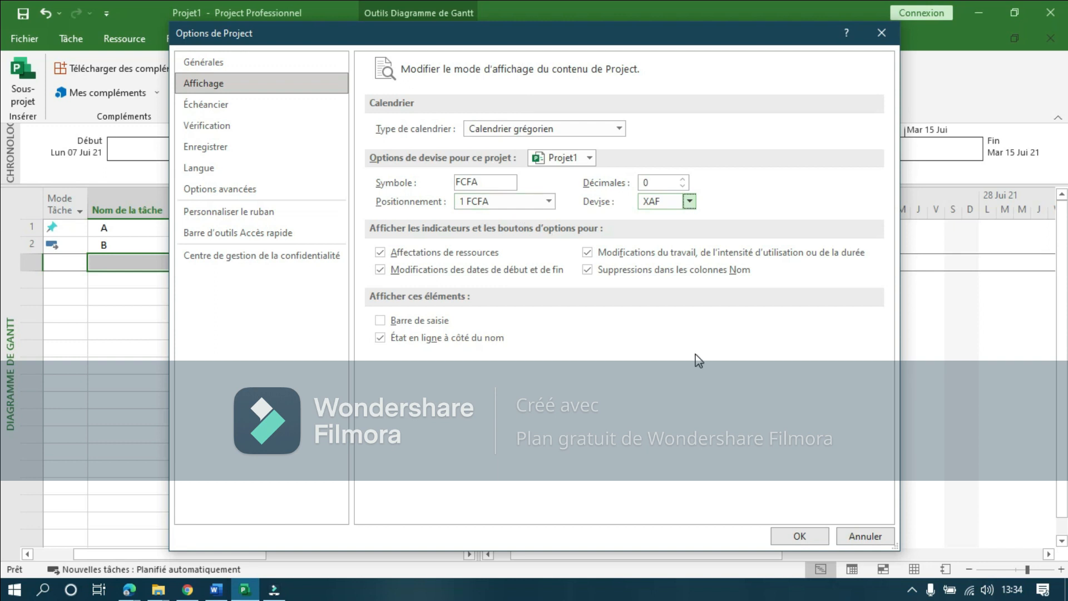
click(807, 537)
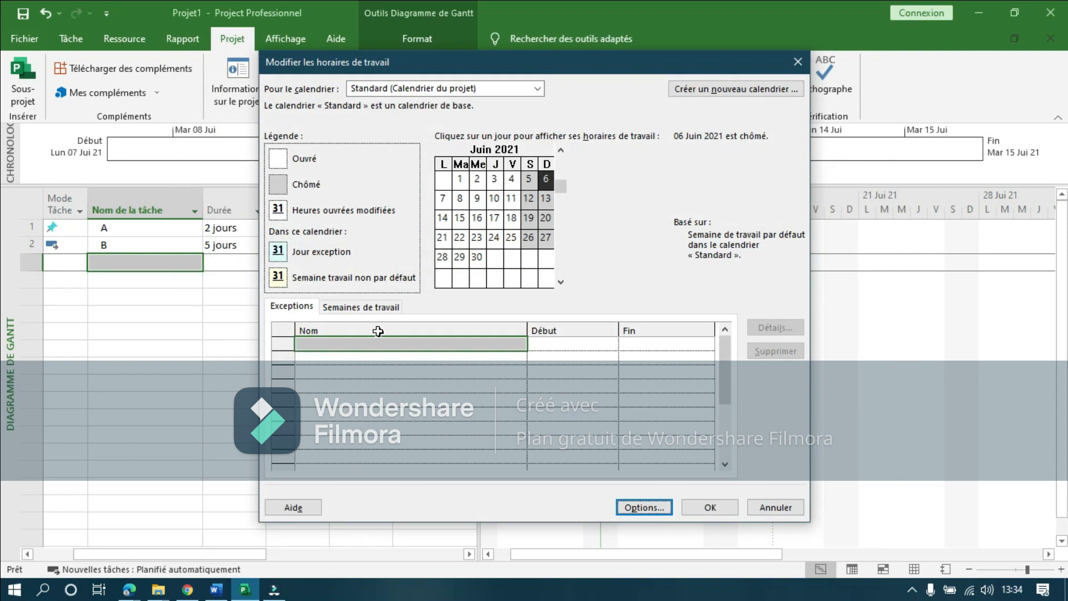
- In the default work week, define specific Friday working hours without the 14:00 to 18:00 shift and confirm the calendar changes
click(386, 309)
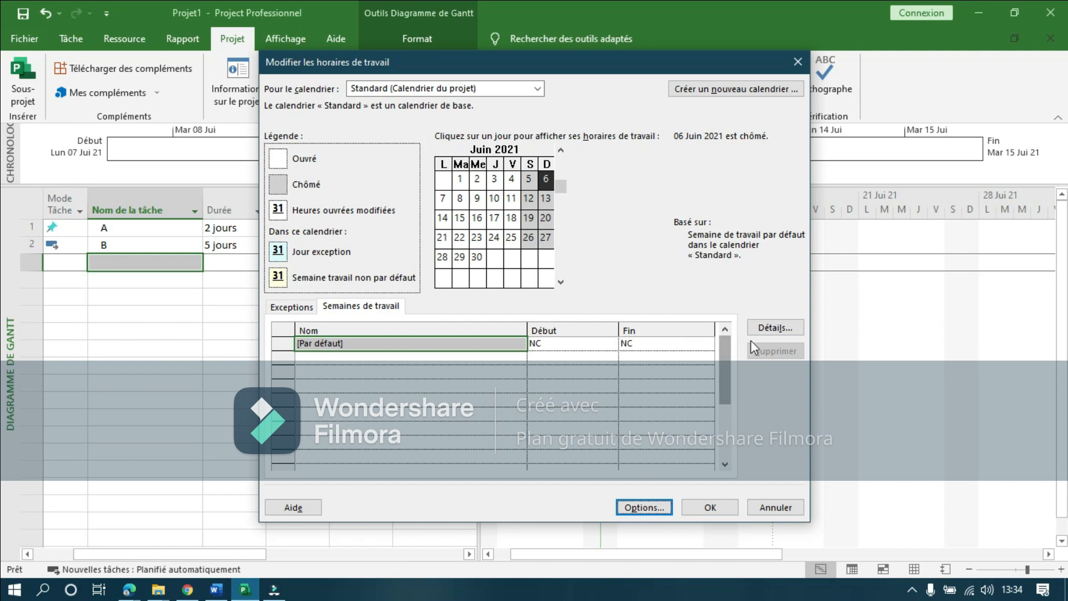
click(785, 330)
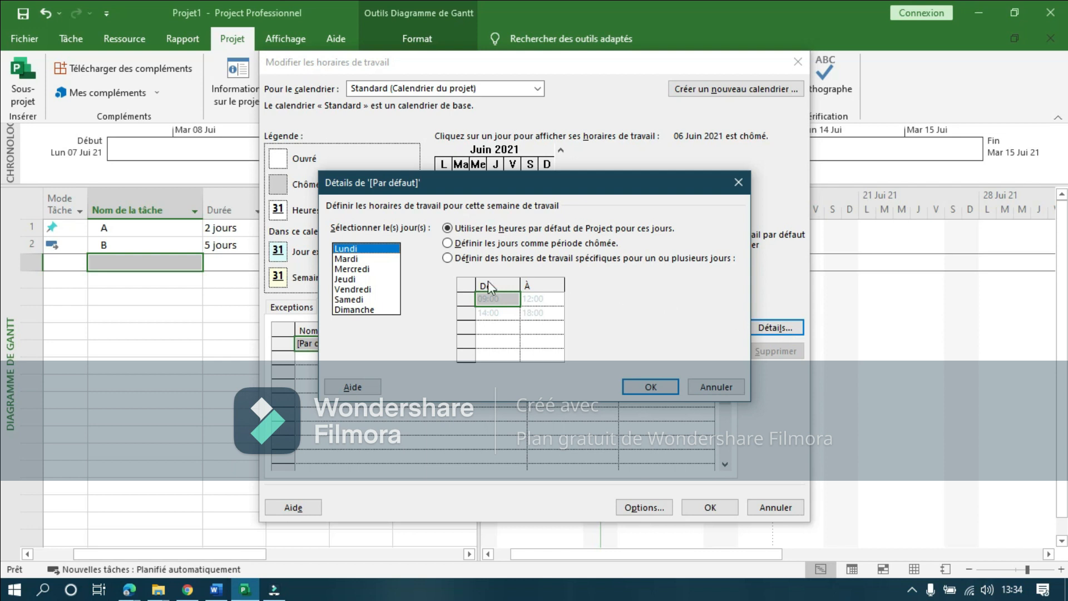
click(366, 291)
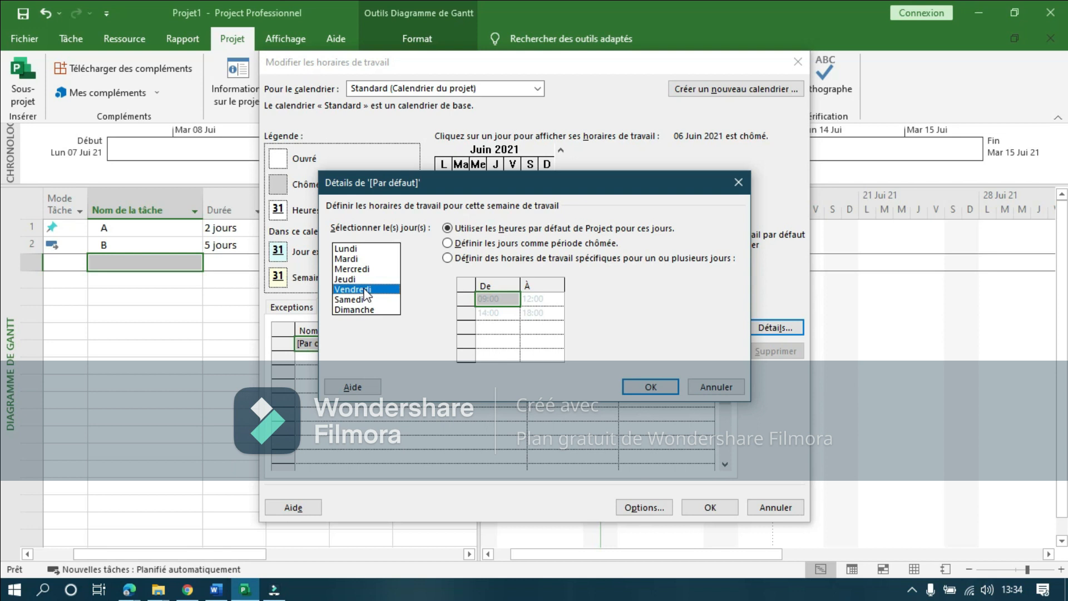
click(451, 259)
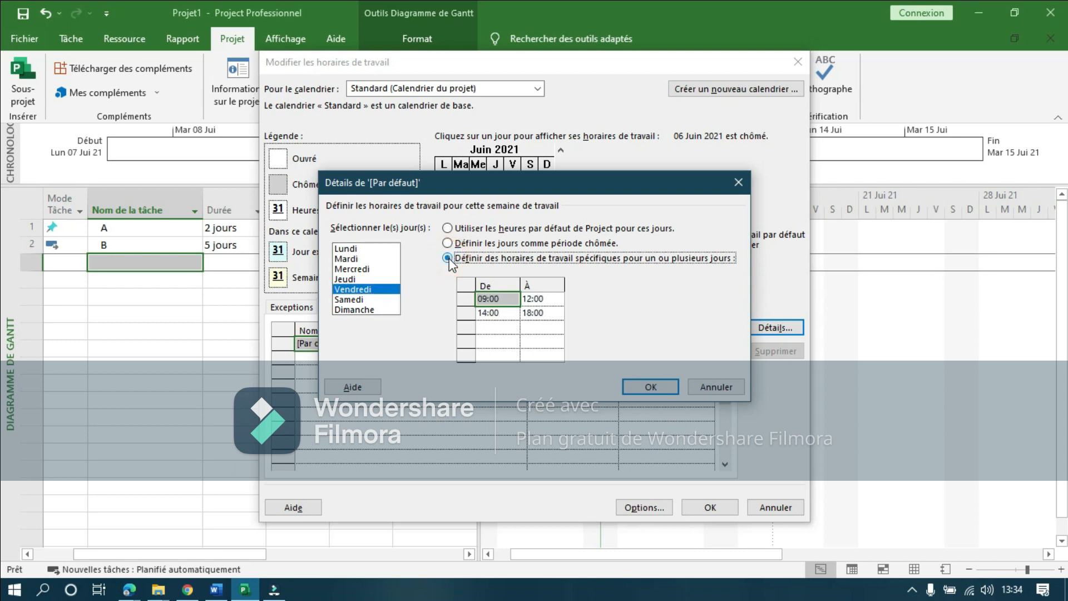
click(494, 314)
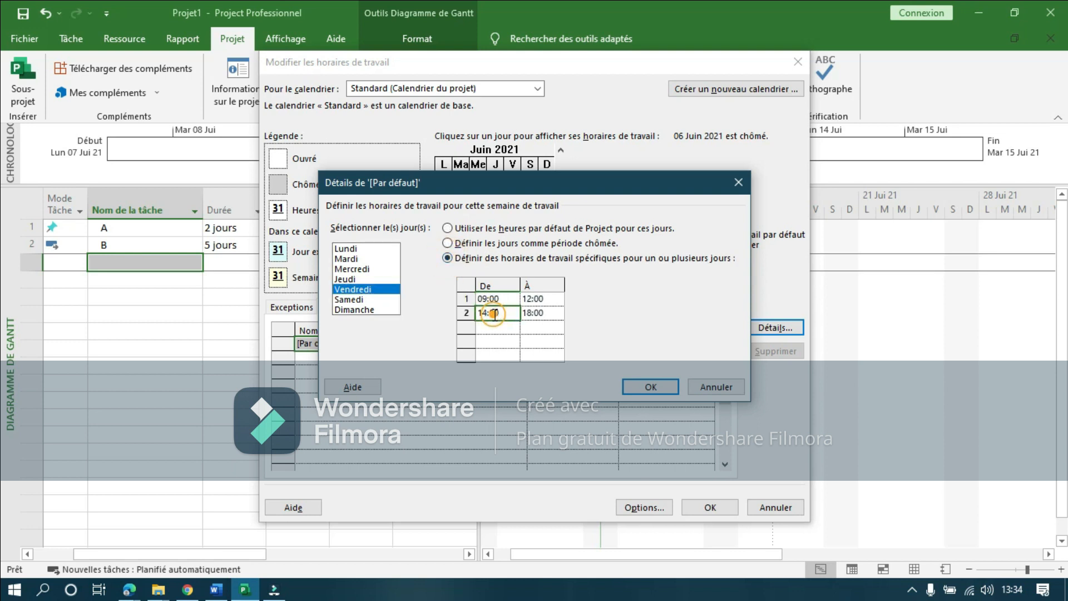
key(Delete)
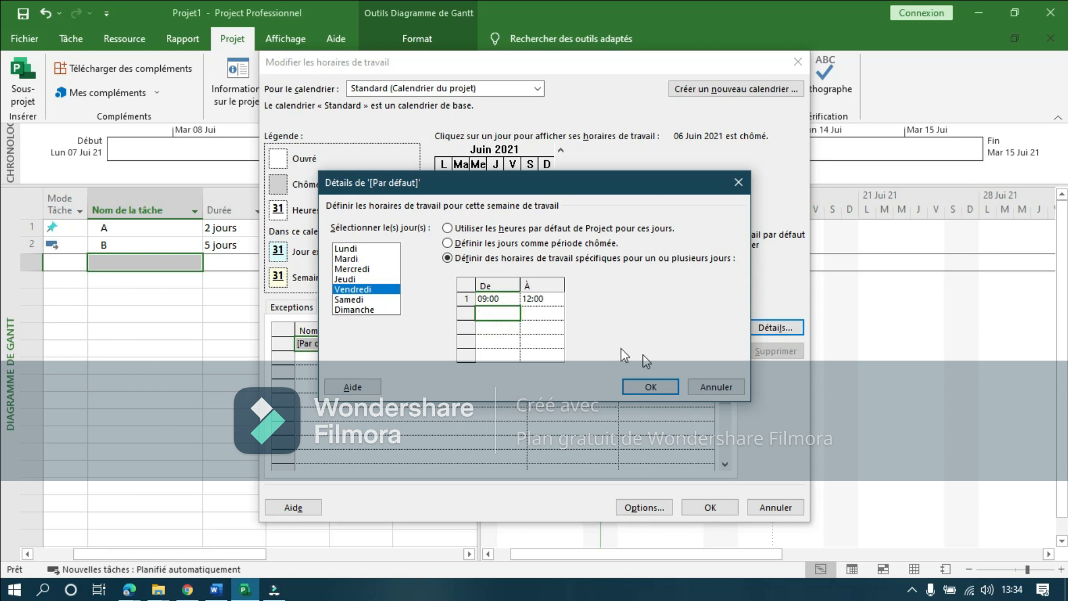
click(652, 387)
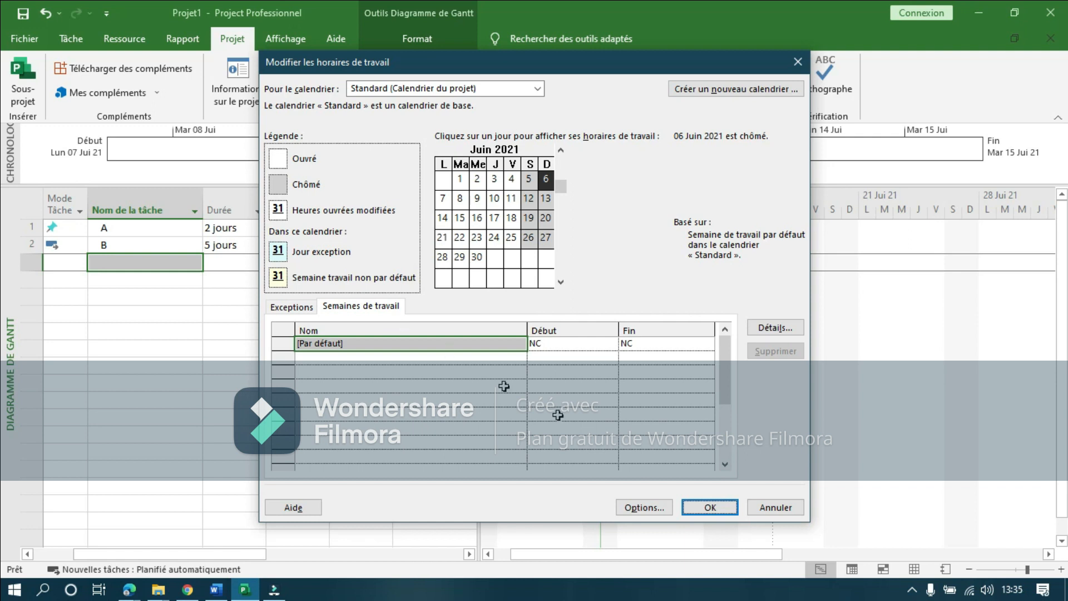
click(706, 507)
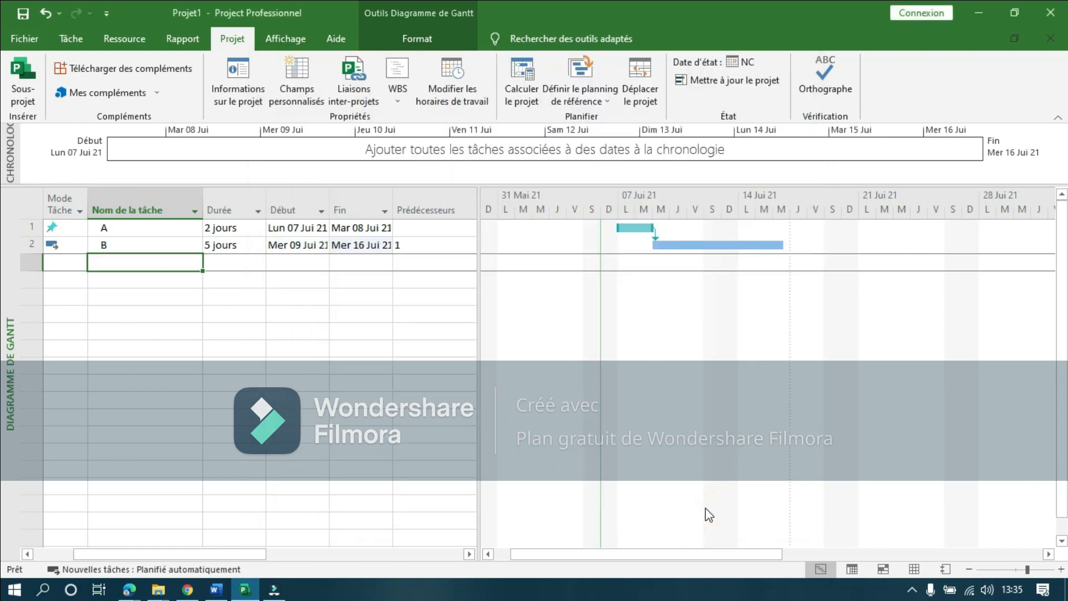